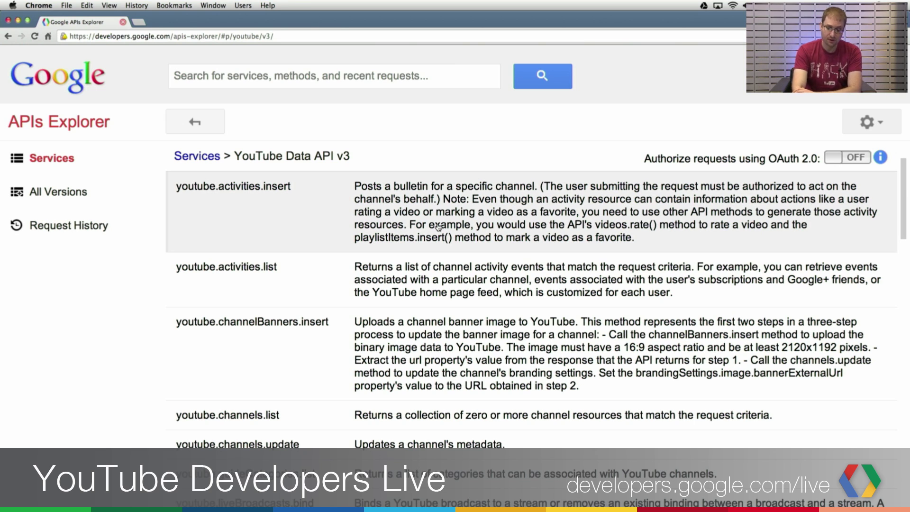
{"action": "scroll", "coordinate": [439, 226], "scroll_direction": "down", "scroll_amount": 1}
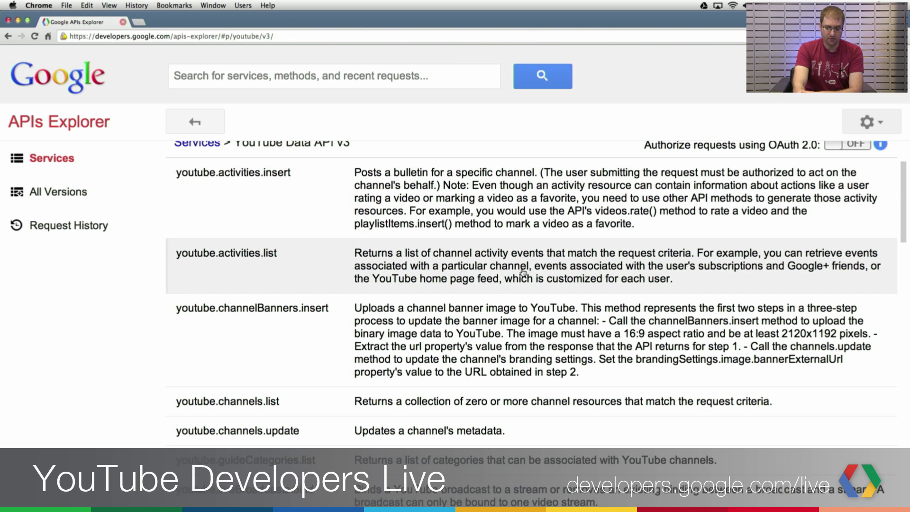
{"action": "scroll", "coordinate": [523, 272], "scroll_direction": "down", "scroll_amount": 1}
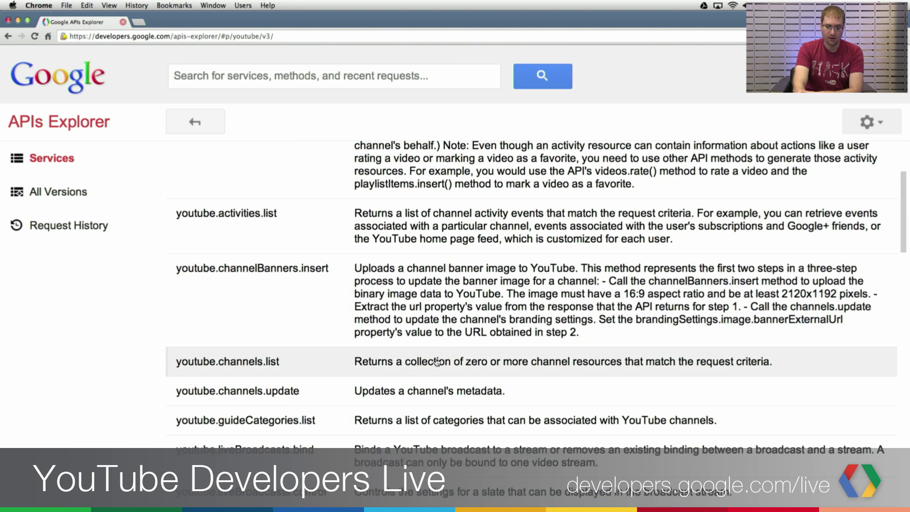
Open the channels.list form and start entering contentDetails in the part field
{"action": "left_click", "coordinate": [436, 361]}
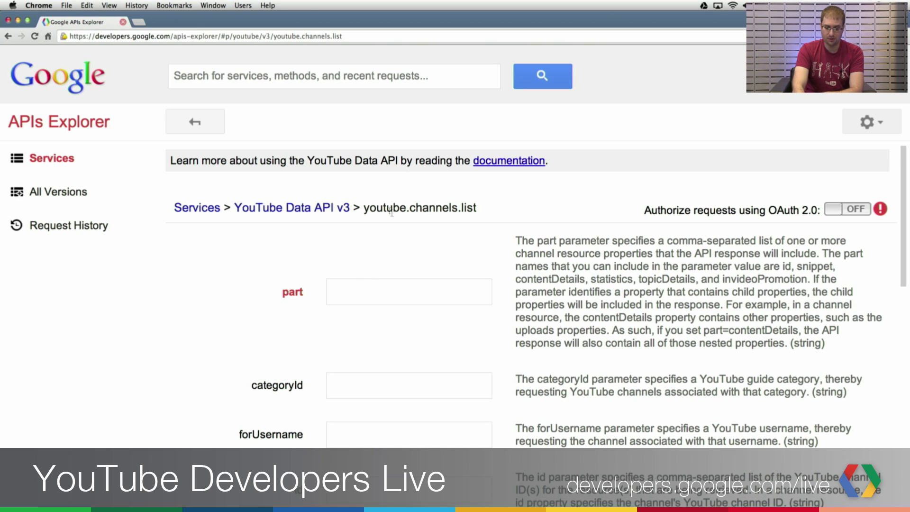
{"action": "left_click", "coordinate": [355, 284]}
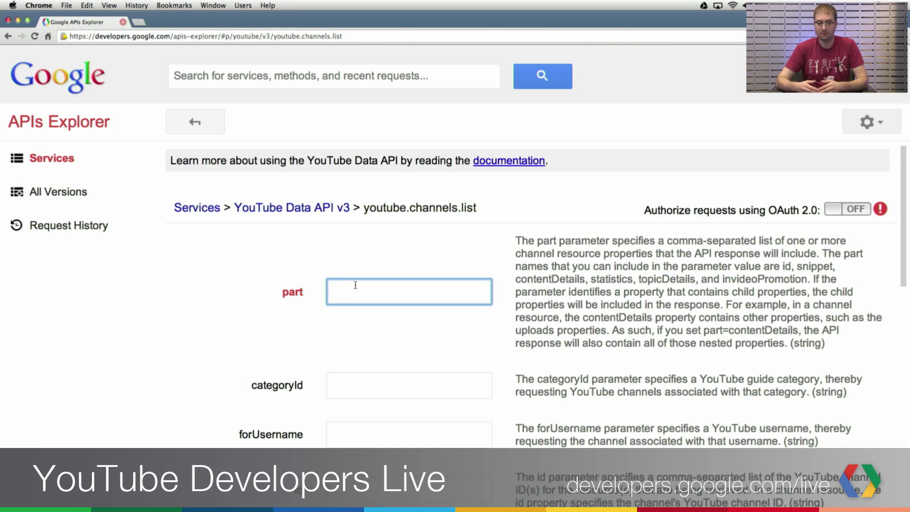
{"action": "left_click_drag", "start_coordinate": [524, 277], "coordinate": [660, 280]}
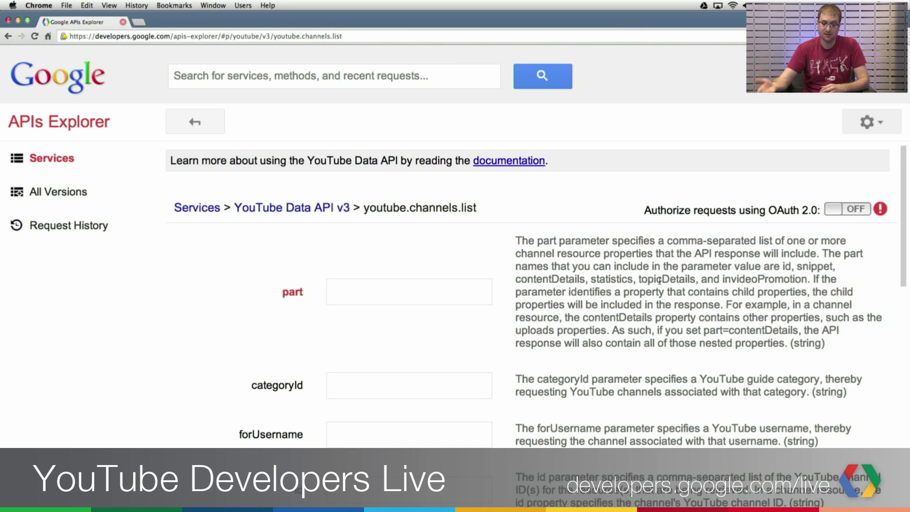
{"action": "left_click", "coordinate": [408, 292]}
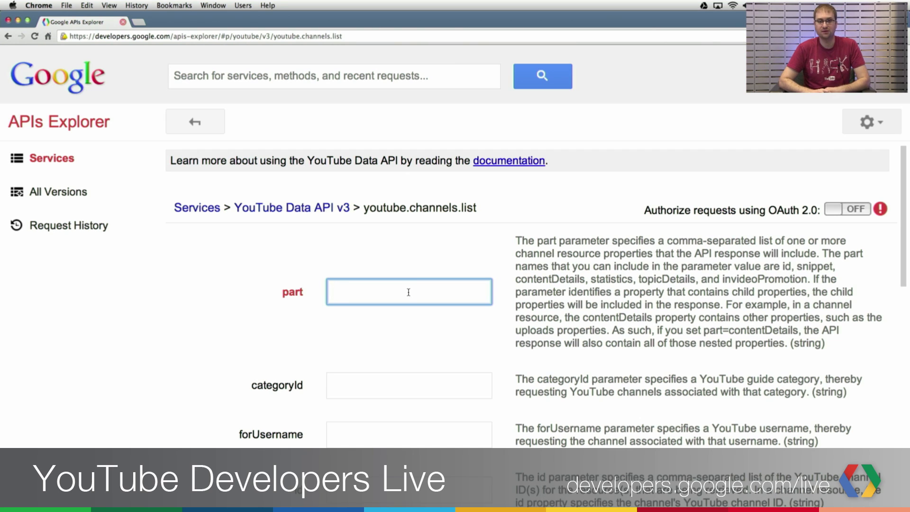
{"action": "type", "text": "conte"}
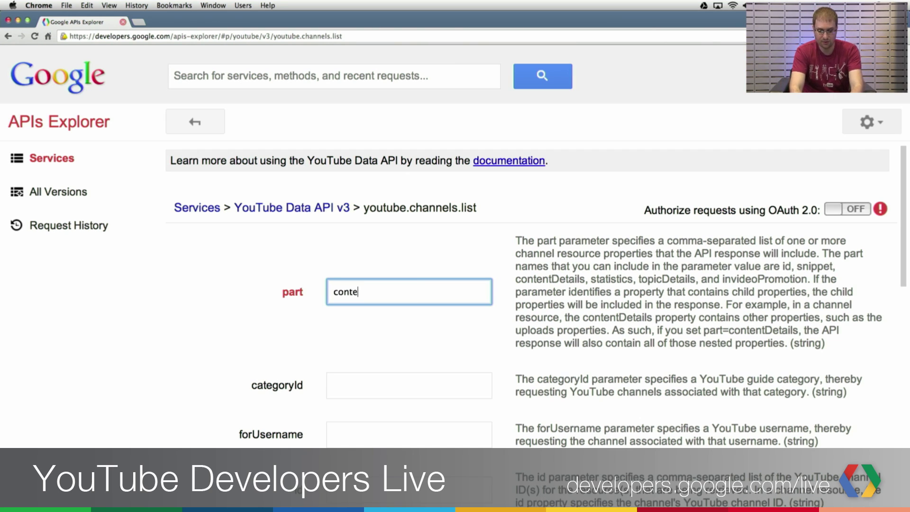
{"action": "type", "text": "ntDetails"}
Finish part as contentDetails and set forUsername to GoogleDevelopers
{"action": "left_click", "coordinate": [455, 340]}
{"action": "scroll", "coordinate": [504, 337], "scroll_direction": "down", "scroll_amount": 2}
{"action": "scroll", "coordinate": [503, 337], "scroll_direction": "down", "scroll_amount": 2}
{"action": "scroll", "coordinate": [503, 337], "scroll_direction": "down", "scroll_amount": 2}
{"action": "scroll", "coordinate": [503, 337], "scroll_direction": "down", "scroll_amount": 1}
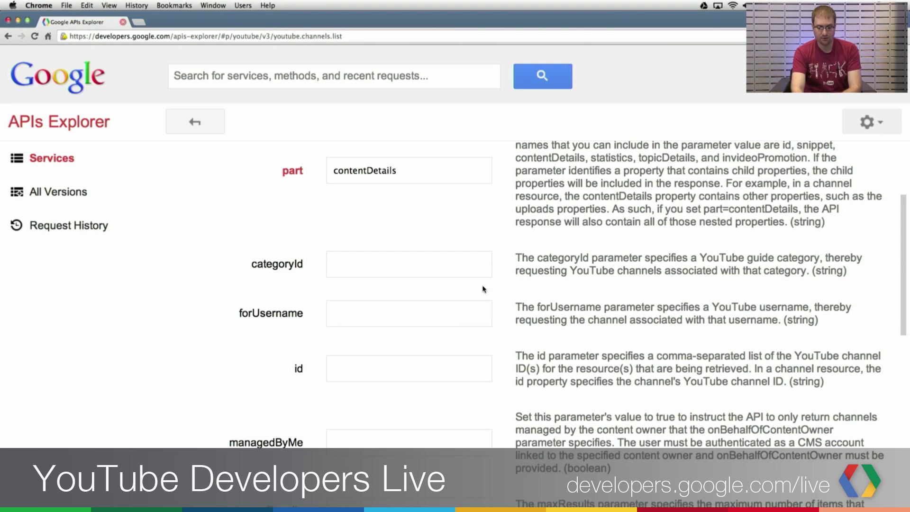
{"action": "left_click", "coordinate": [445, 319]}
{"action": "type", "text": "Googl"}
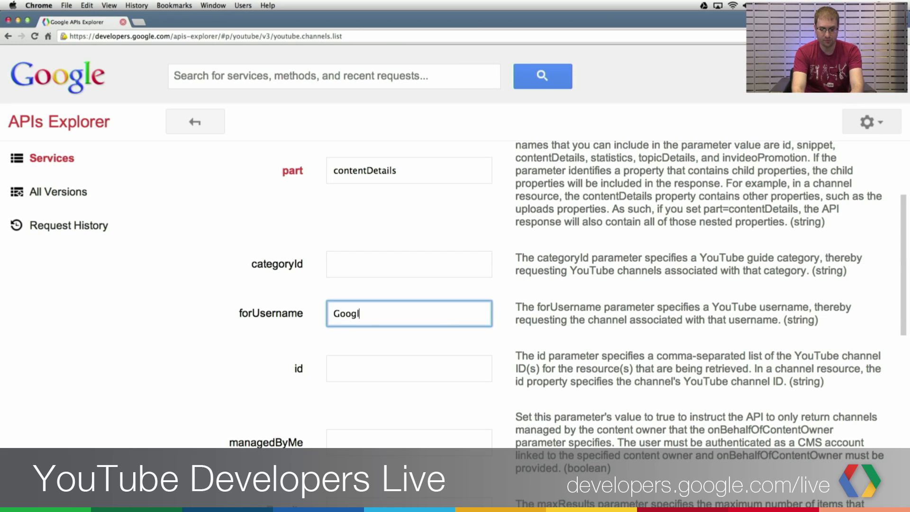
{"action": "type", "text": "eDevelopers"}
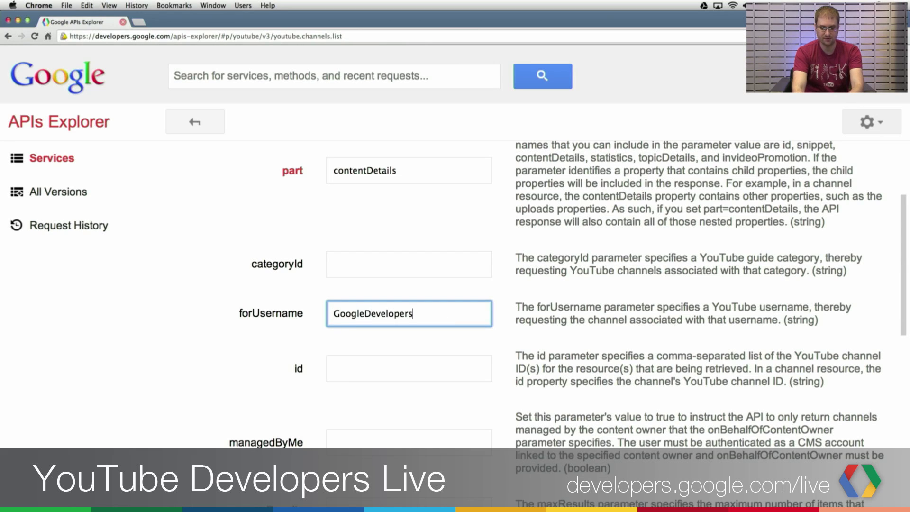
{"action": "left_click", "coordinate": [531, 340]}
{"action": "scroll", "coordinate": [531, 340], "scroll_direction": "down", "scroll_amount": 5}
{"action": "scroll", "coordinate": [531, 340], "scroll_direction": "down", "scroll_amount": 5}
{"action": "scroll", "coordinate": [531, 339], "scroll_direction": "down", "scroll_amount": 2}
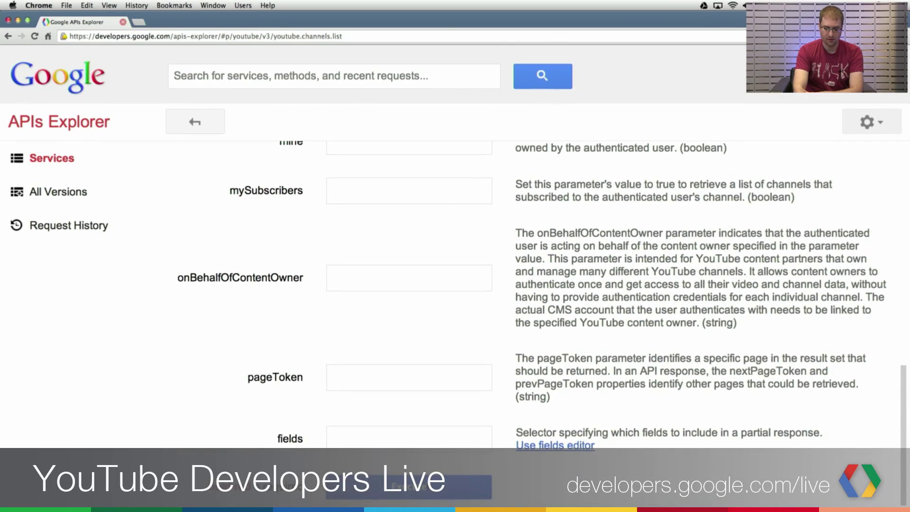
Run the channels.list request and select the uploads playlist ID in the response
{"action": "key", "text": "Return"}
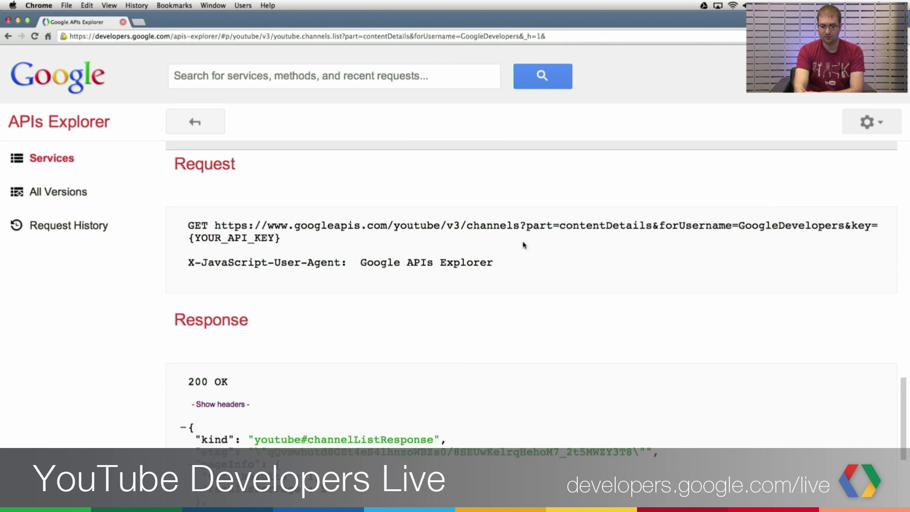
{"action": "scroll", "coordinate": [605, 249], "scroll_direction": "down", "scroll_amount": 5}
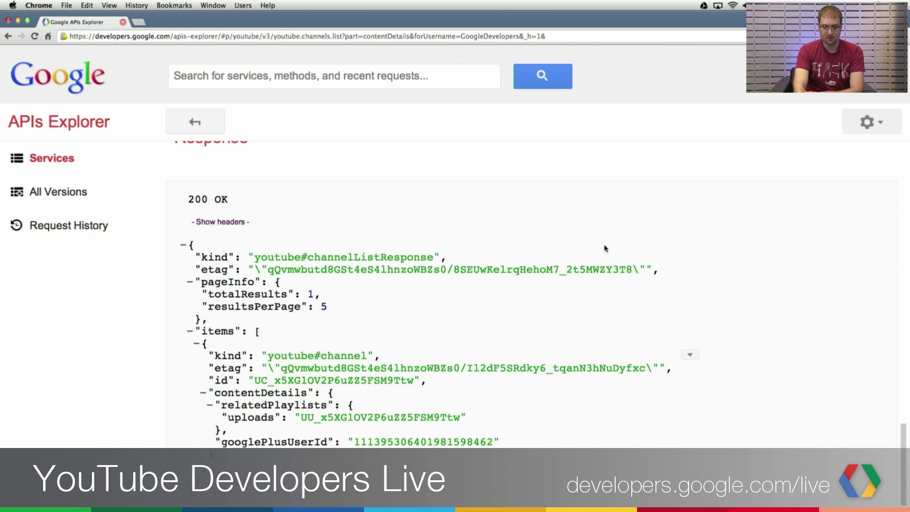
{"action": "scroll", "coordinate": [606, 249], "scroll_direction": "up", "scroll_amount": 1}
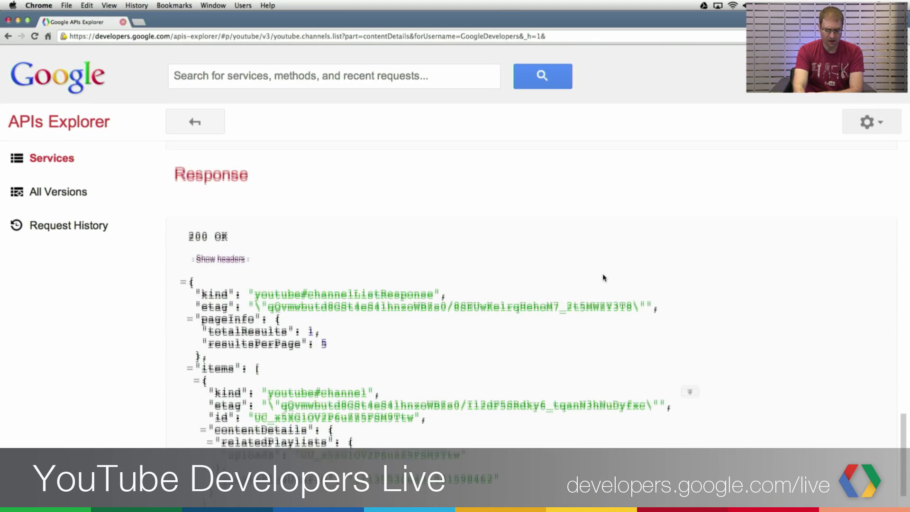
{"action": "scroll", "coordinate": [605, 256], "scroll_direction": "down", "scroll_amount": 2}
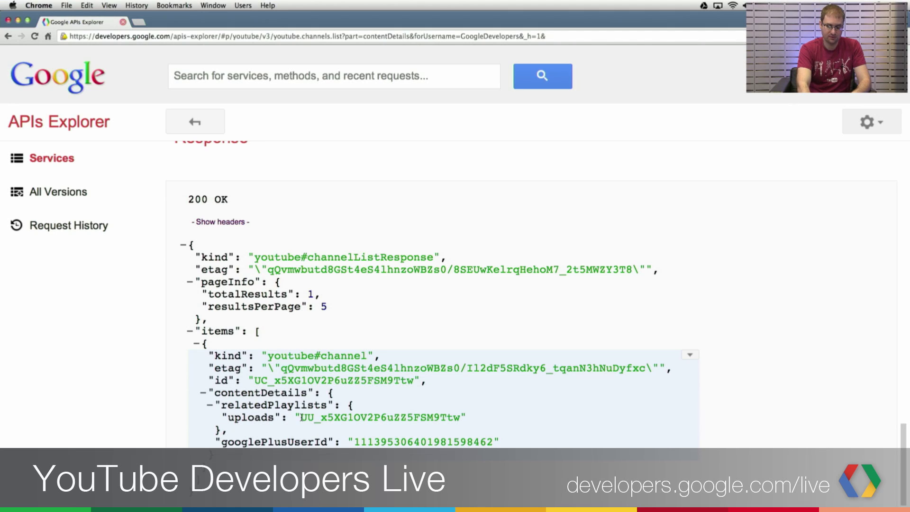
{"action": "left_click_drag", "start_coordinate": [300, 417], "coordinate": [460, 416]}
{"action": "key", "text": "super+c"}
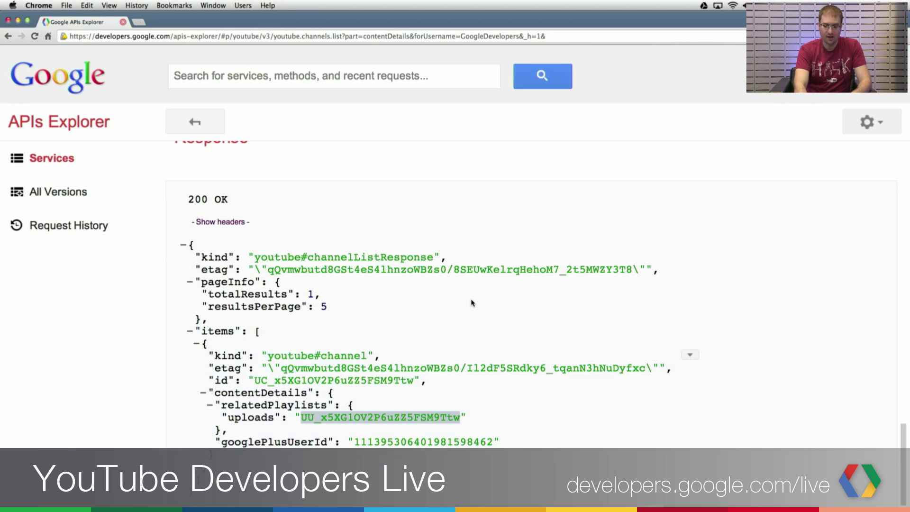
{"action": "scroll", "coordinate": [367, 226], "scroll_direction": "up", "scroll_amount": 2}
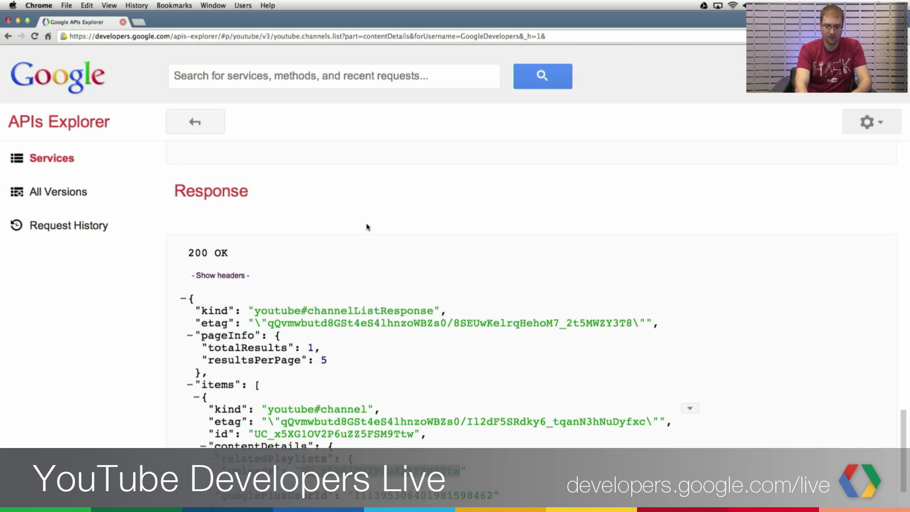
{"action": "scroll", "coordinate": [366, 227], "scroll_direction": "up", "scroll_amount": 5}
{"action": "scroll", "coordinate": [366, 226], "scroll_direction": "up", "scroll_amount": 5}
{"action": "scroll", "coordinate": [367, 226], "scroll_direction": "up", "scroll_amount": 5}
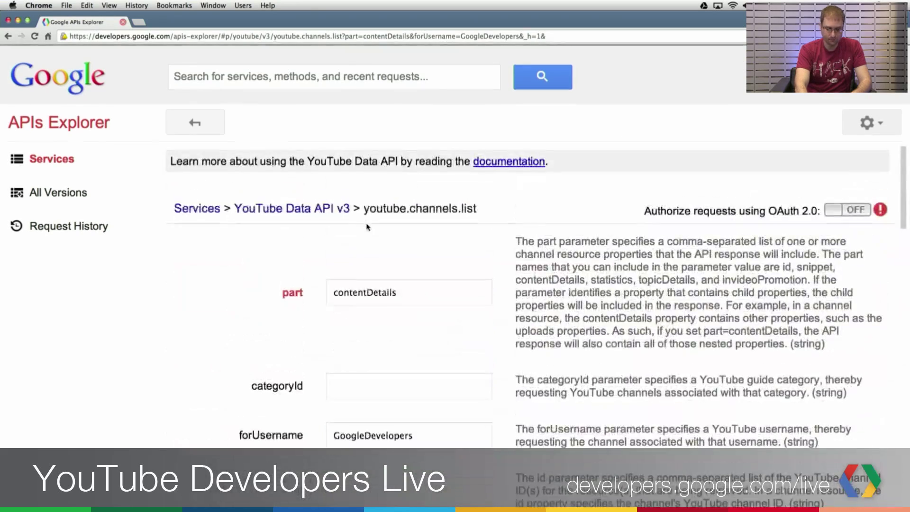
Open YouTube Data API v3 in a second tab and choose youtube.playlistItems.list
{"action": "left_click", "coordinate": [296, 207], "text": "super"}
{"action": "left_click", "coordinate": [173, 23]}
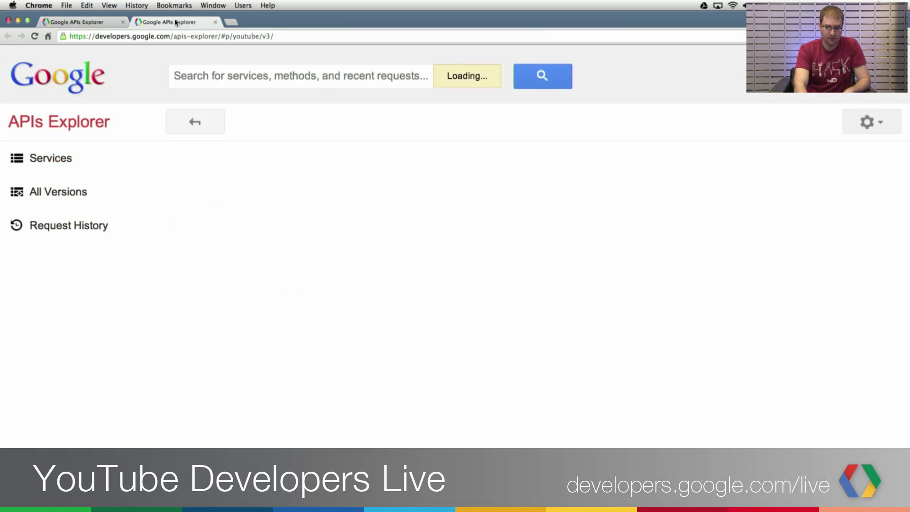
{"action": "scroll", "coordinate": [339, 214], "scroll_direction": "down", "scroll_amount": 5}
{"action": "scroll", "coordinate": [339, 214], "scroll_direction": "down", "scroll_amount": 5}
{"action": "scroll", "coordinate": [339, 213], "scroll_direction": "down", "scroll_amount": 5}
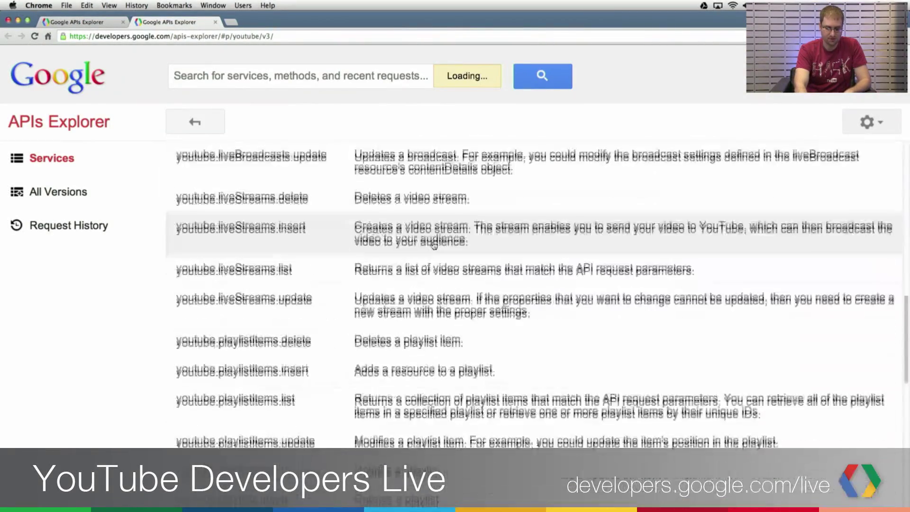
{"action": "scroll", "coordinate": [432, 245], "scroll_direction": "down", "scroll_amount": 5}
{"action": "scroll", "coordinate": [432, 246], "scroll_direction": "up", "scroll_amount": 2}
{"action": "scroll", "coordinate": [432, 245], "scroll_direction": "up", "scroll_amount": 2}
{"action": "scroll", "coordinate": [431, 246], "scroll_direction": "up", "scroll_amount": 2}
{"action": "scroll", "coordinate": [434, 245], "scroll_direction": "up", "scroll_amount": 3}
{"action": "scroll", "coordinate": [434, 246], "scroll_direction": "up", "scroll_amount": 2}
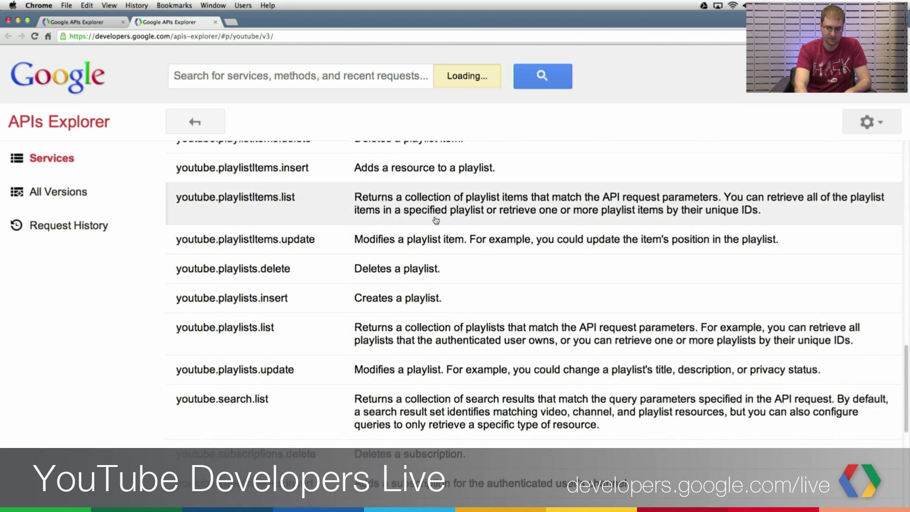
{"action": "left_click", "coordinate": [437, 220]}
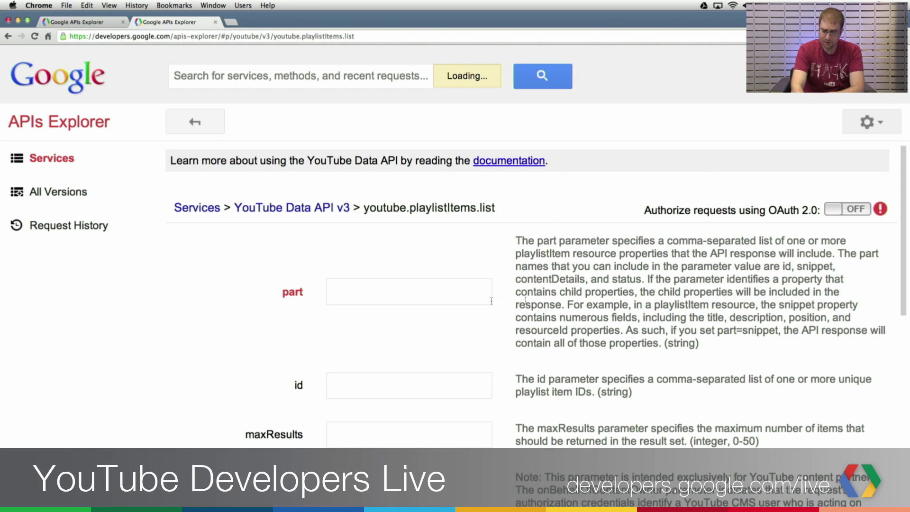
Paste UU_x5XG1OV2P6uZZ5FSM9Ttw into playlistId after briefly editing the part field
{"action": "left_click", "coordinate": [417, 291]}
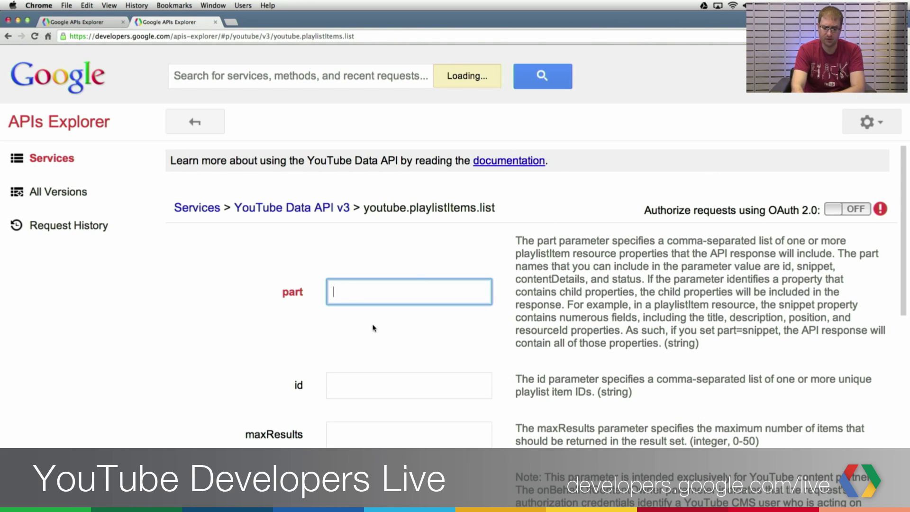
{"action": "type", "text": "snippet"}
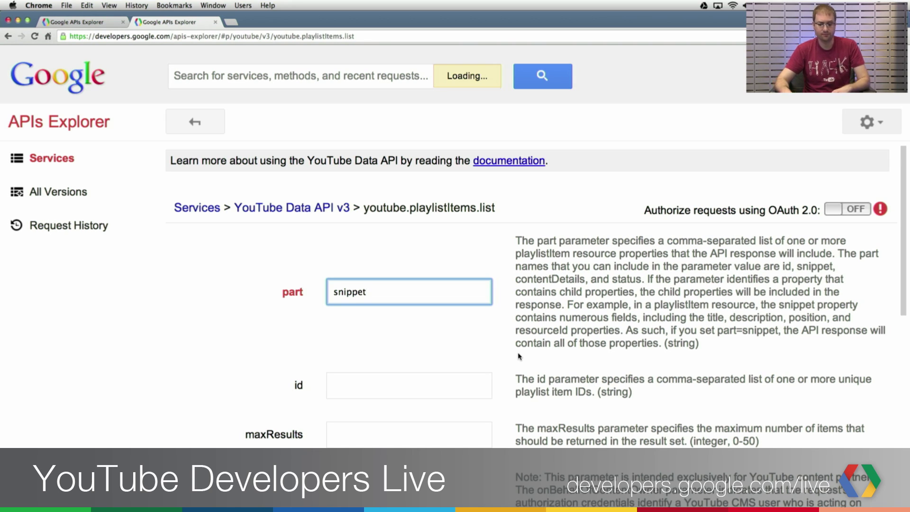
{"action": "left_click", "coordinate": [612, 366]}
{"action": "scroll", "coordinate": [612, 366], "scroll_direction": "down", "scroll_amount": 5}
{"action": "scroll", "coordinate": [611, 363], "scroll_direction": "down", "scroll_amount": 3}
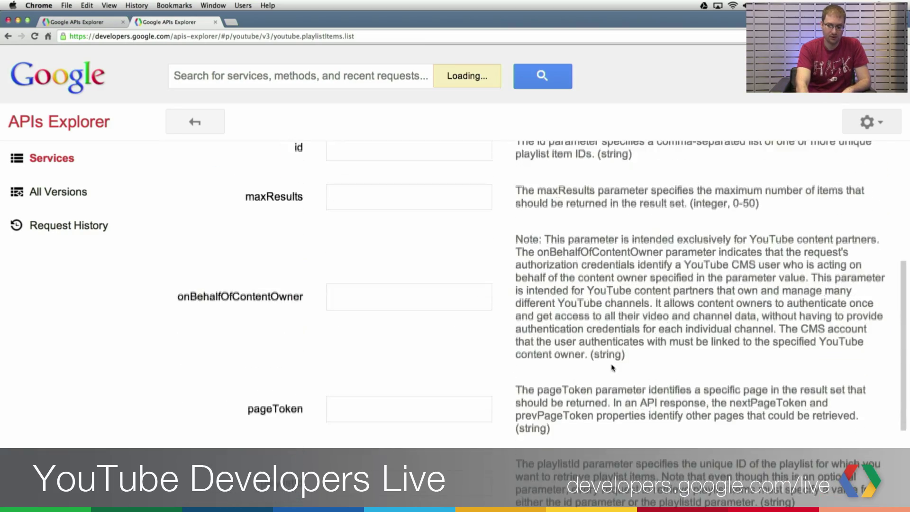
{"action": "scroll", "coordinate": [497, 341], "scroll_direction": "down", "scroll_amount": 2}
{"action": "scroll", "coordinate": [427, 349], "scroll_direction": "down", "scroll_amount": 2}
{"action": "left_click", "coordinate": [389, 352]}
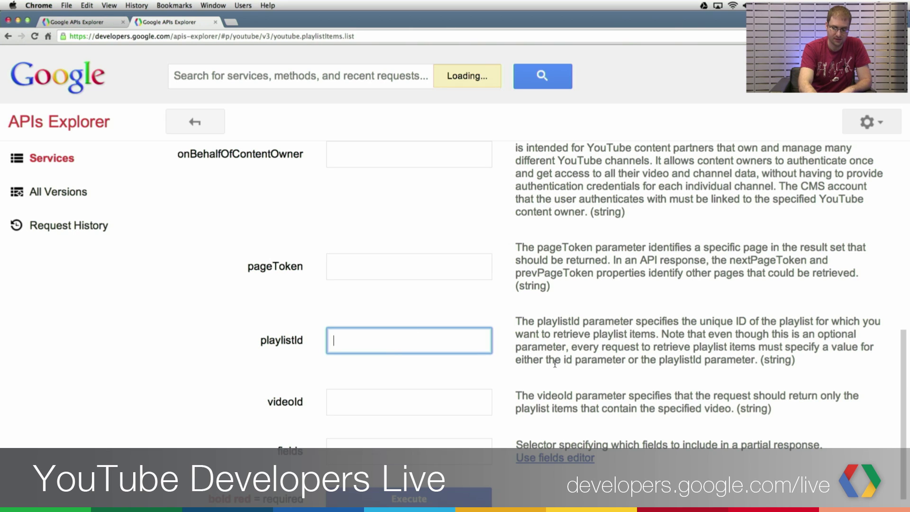
{"action": "key", "text": "super+v"}
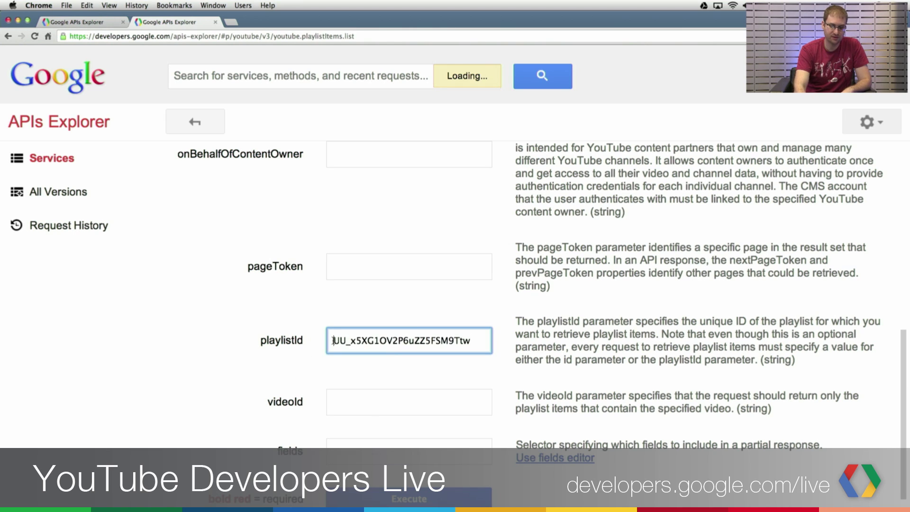
{"action": "left_click", "coordinate": [307, 333]}
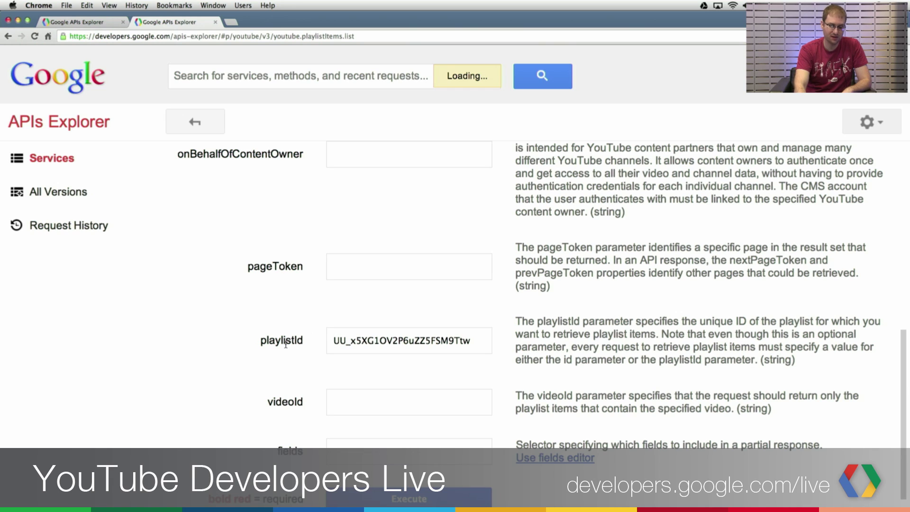
{"action": "scroll", "coordinate": [286, 346], "scroll_direction": "up", "scroll_amount": 3}
{"action": "scroll", "coordinate": [286, 345], "scroll_direction": "up", "scroll_amount": 4}
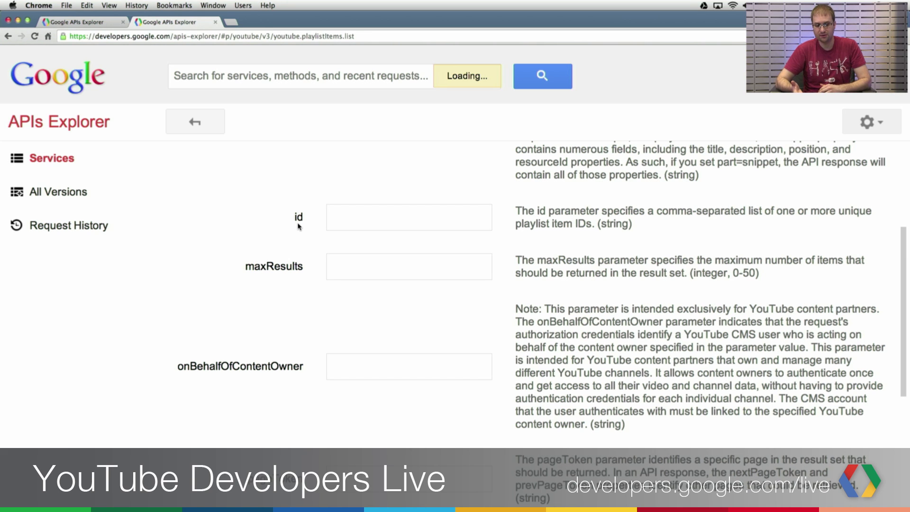
{"action": "scroll", "coordinate": [298, 224], "scroll_direction": "down", "scroll_amount": 2}
{"action": "scroll", "coordinate": [297, 224], "scroll_direction": "down", "scroll_amount": 2}
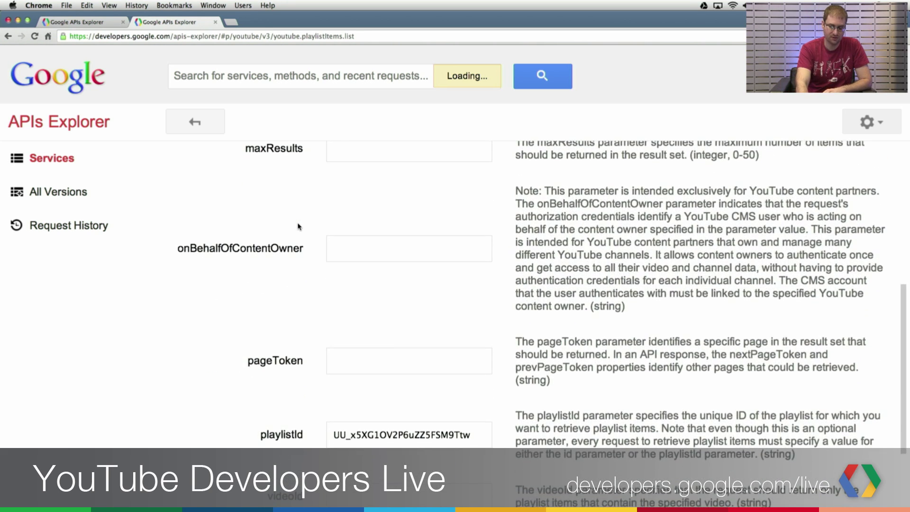
{"action": "scroll", "coordinate": [298, 226], "scroll_direction": "up", "scroll_amount": 1}
{"action": "scroll", "coordinate": [298, 226], "scroll_direction": "up", "scroll_amount": 1}
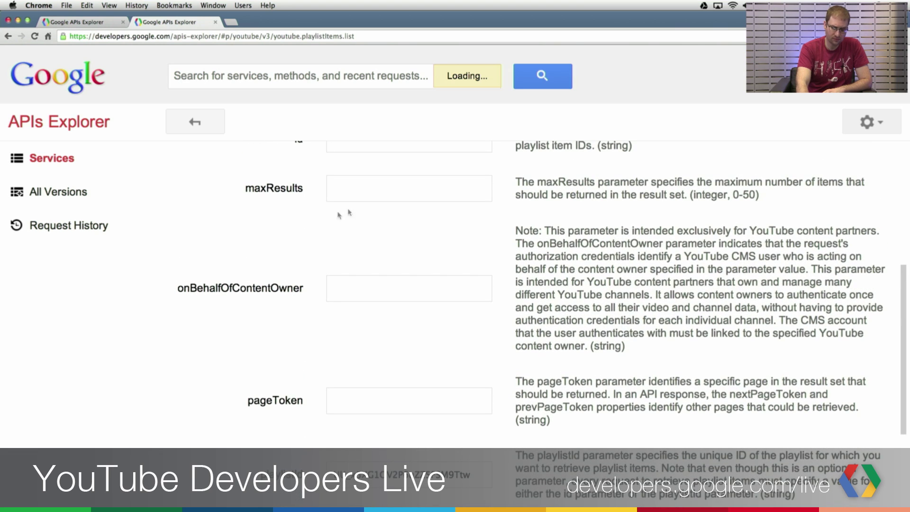
Enter 50 as the maxResults value
{"action": "left_click", "coordinate": [366, 196]}
{"action": "type", "text": "50"}
{"action": "left_click", "coordinate": [558, 225]}
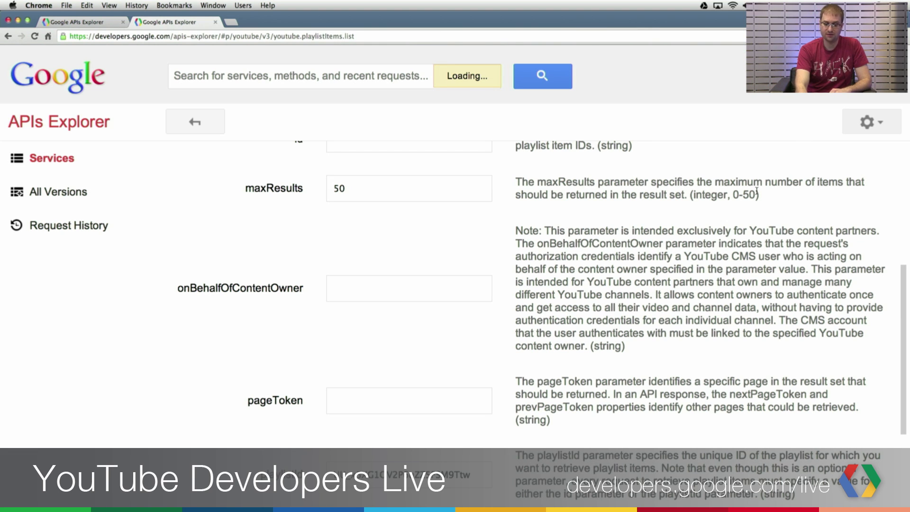
{"action": "scroll", "coordinate": [756, 194], "scroll_direction": "down", "scroll_amount": 5}
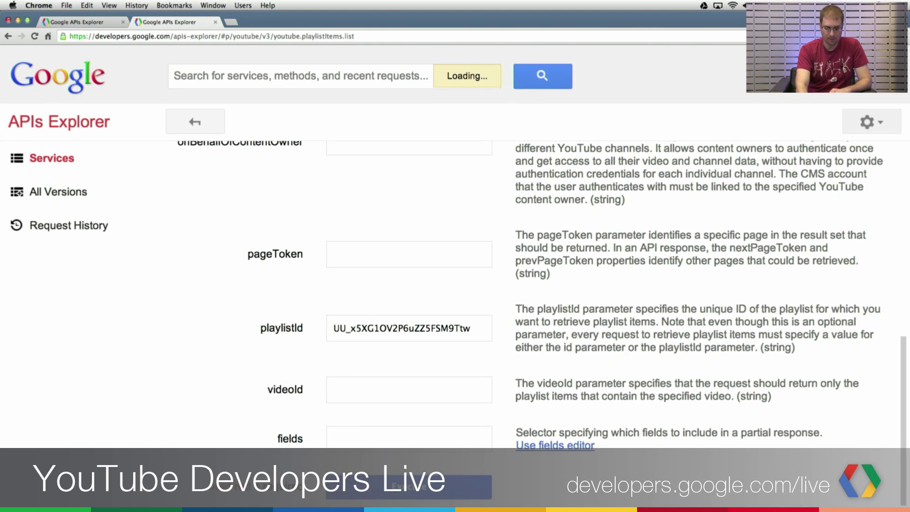
Execute playlistItems.list, getting 50 of 2597 items and nextPageToken CDIQAA
{"action": "left_click", "coordinate": [409, 487]}
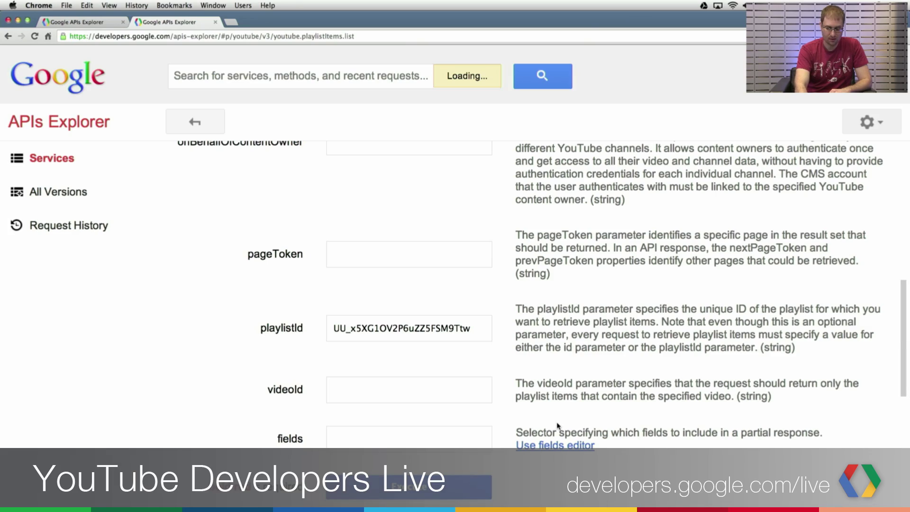
{"action": "scroll", "coordinate": [643, 397], "scroll_direction": "down", "scroll_amount": 4}
{"action": "scroll", "coordinate": [643, 398], "scroll_direction": "down", "scroll_amount": 3}
{"action": "scroll", "coordinate": [643, 397], "scroll_direction": "down", "scroll_amount": 3}
{"action": "scroll", "coordinate": [643, 396], "scroll_direction": "down", "scroll_amount": 3}
{"action": "scroll", "coordinate": [645, 400], "scroll_direction": "down", "scroll_amount": 2}
{"action": "scroll", "coordinate": [645, 400], "scroll_direction": "down", "scroll_amount": 2}
{"action": "scroll", "coordinate": [645, 401], "scroll_direction": "down", "scroll_amount": 2}
{"action": "scroll", "coordinate": [644, 401], "scroll_direction": "down", "scroll_amount": 2}
{"action": "scroll", "coordinate": [645, 400], "scroll_direction": "down", "scroll_amount": 2}
{"action": "scroll", "coordinate": [601, 353], "scroll_direction": "up", "scroll_amount": 3}
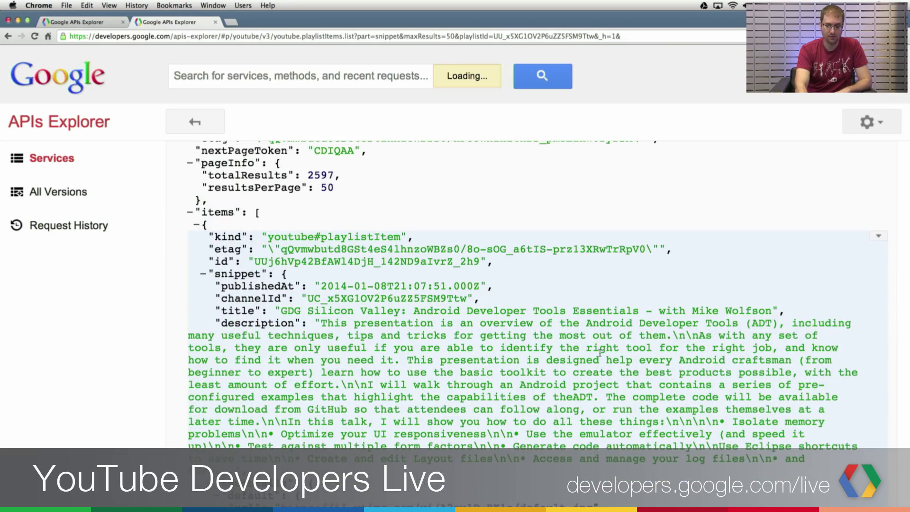
{"action": "scroll", "coordinate": [601, 353], "scroll_direction": "up", "scroll_amount": 1}
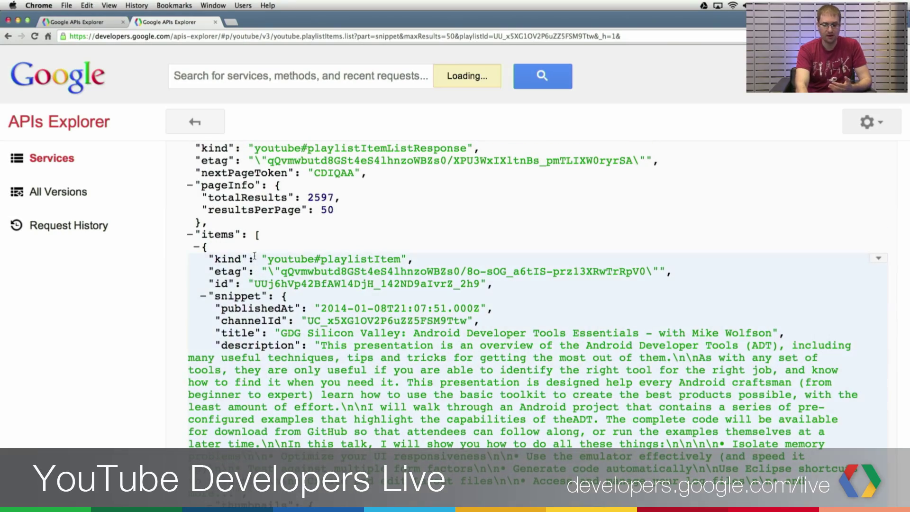
{"action": "scroll", "coordinate": [253, 257], "scroll_direction": "down", "scroll_amount": 5}
{"action": "scroll", "coordinate": [254, 256], "scroll_direction": "down", "scroll_amount": 5}
{"action": "scroll", "coordinate": [253, 256], "scroll_direction": "down", "scroll_amount": 3}
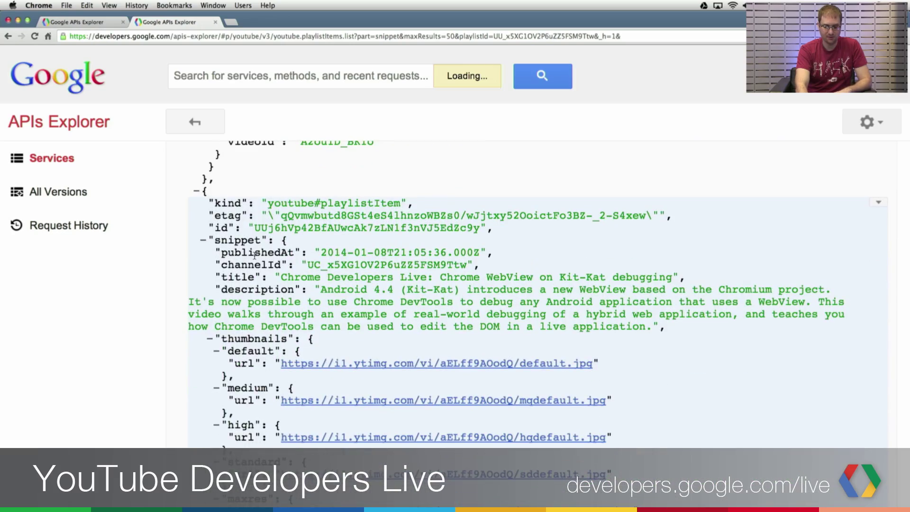
{"action": "scroll", "coordinate": [253, 256], "scroll_direction": "up", "scroll_amount": 5}
{"action": "scroll", "coordinate": [253, 256], "scroll_direction": "up", "scroll_amount": 3}
{"action": "scroll", "coordinate": [253, 257], "scroll_direction": "up", "scroll_amount": 3}
{"action": "scroll", "coordinate": [253, 256], "scroll_direction": "up", "scroll_amount": 2}
{"action": "scroll", "coordinate": [253, 256], "scroll_direction": "up", "scroll_amount": 3}
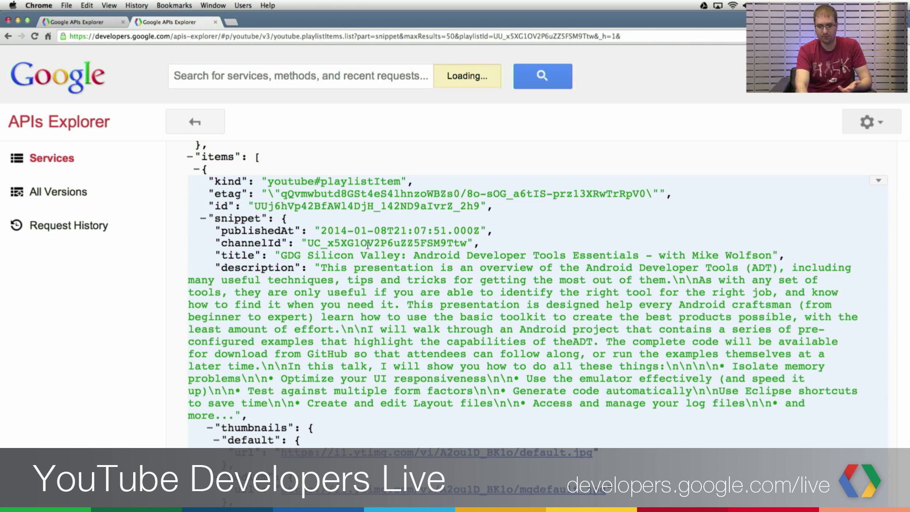
{"action": "scroll", "coordinate": [339, 284], "scroll_direction": "down", "scroll_amount": 3}
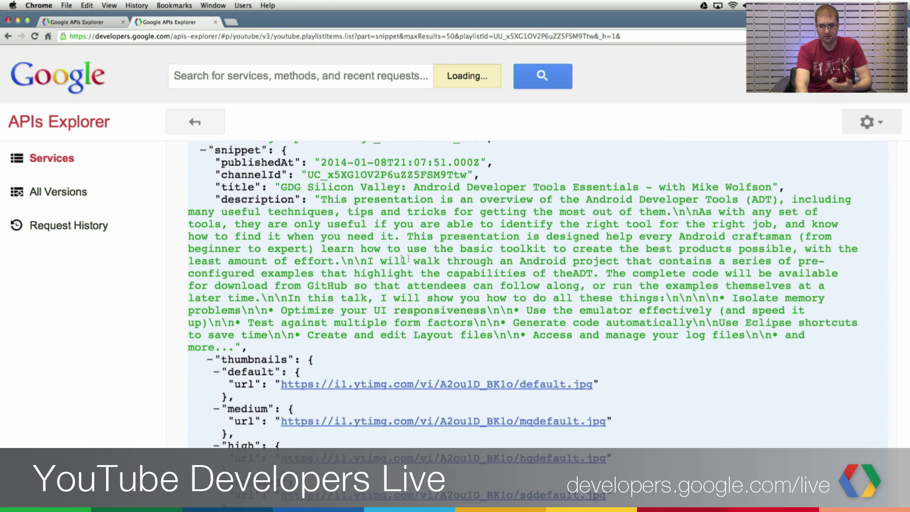
{"action": "scroll", "coordinate": [422, 263], "scroll_direction": "down", "scroll_amount": 3}
{"action": "scroll", "coordinate": [422, 263], "scroll_direction": "down", "scroll_amount": 1}
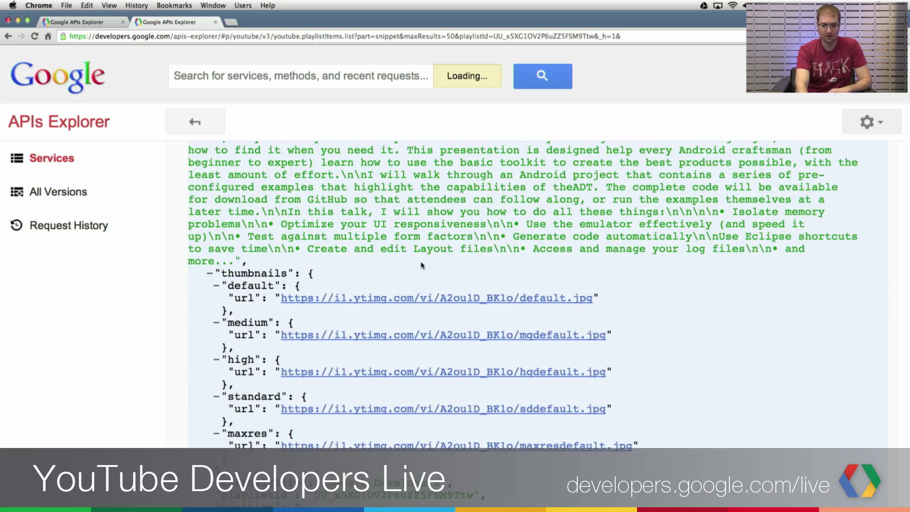
{"action": "scroll", "coordinate": [422, 264], "scroll_direction": "down", "scroll_amount": 3}
{"action": "scroll", "coordinate": [422, 264], "scroll_direction": "up", "scroll_amount": 3}
{"action": "scroll", "coordinate": [421, 265], "scroll_direction": "up", "scroll_amount": 5}
{"action": "scroll", "coordinate": [422, 265], "scroll_direction": "up", "scroll_amount": 5}
{"action": "scroll", "coordinate": [421, 264], "scroll_direction": "up", "scroll_amount": 3}
{"action": "scroll", "coordinate": [421, 264], "scroll_direction": "up", "scroll_amount": 2}
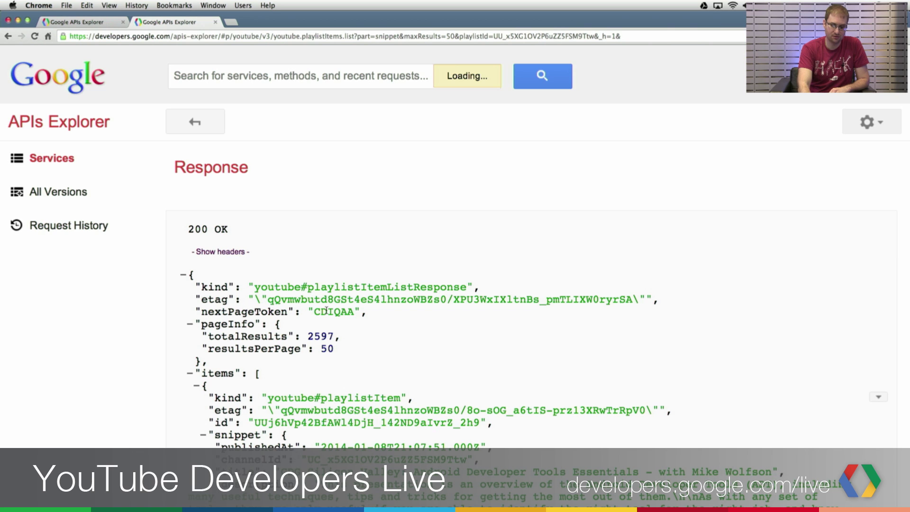
Rerun the request with the copied nextPageToken CDIQAA as pageToken
{"action": "double_click", "coordinate": [327, 311]}
{"action": "key", "text": "super+c"}
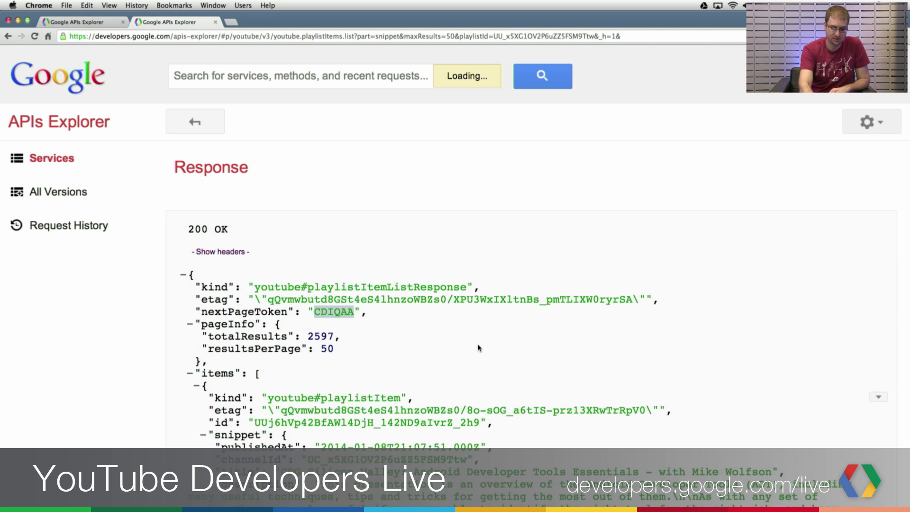
{"action": "scroll", "coordinate": [479, 348], "scroll_direction": "up", "scroll_amount": 8}
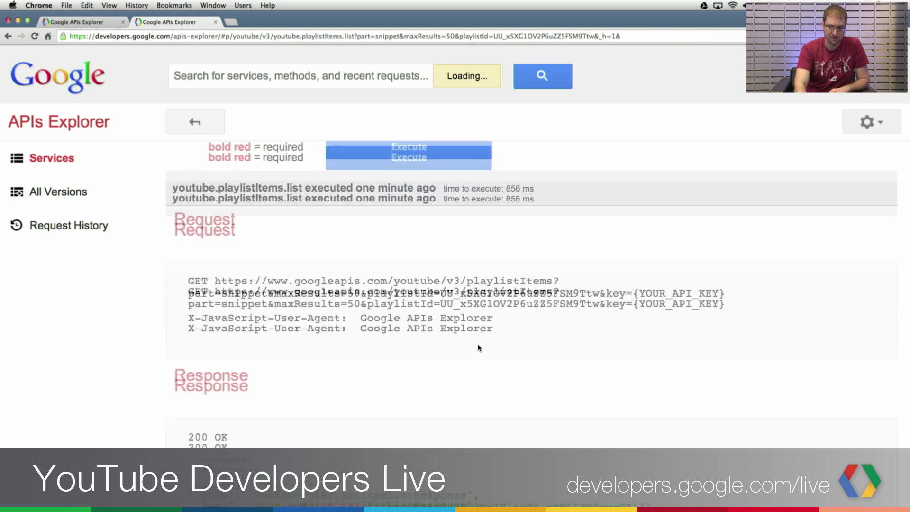
{"action": "scroll", "coordinate": [478, 348], "scroll_direction": "up", "scroll_amount": 5}
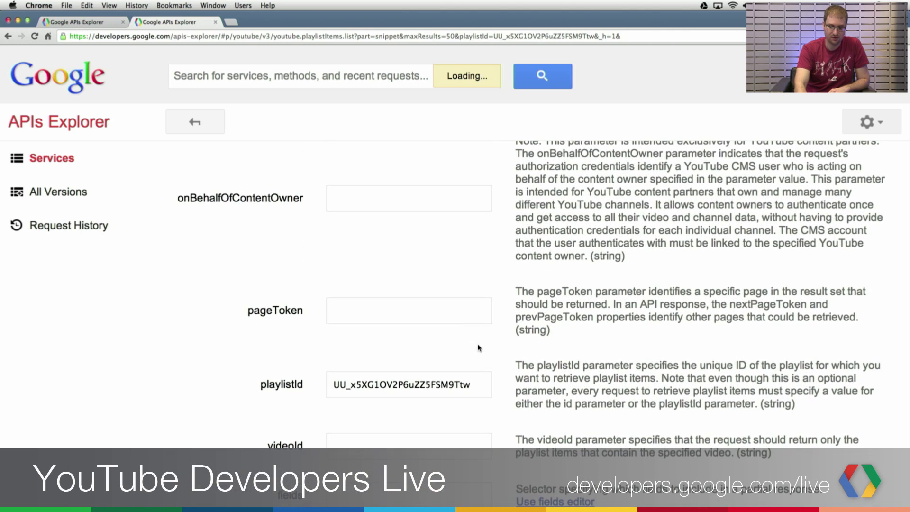
{"action": "left_click", "coordinate": [448, 319]}
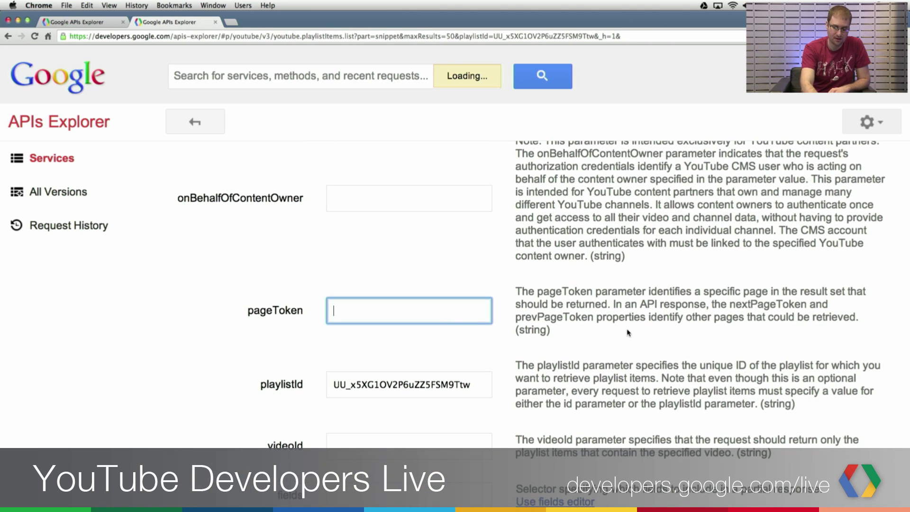
{"action": "key", "text": "super+v"}
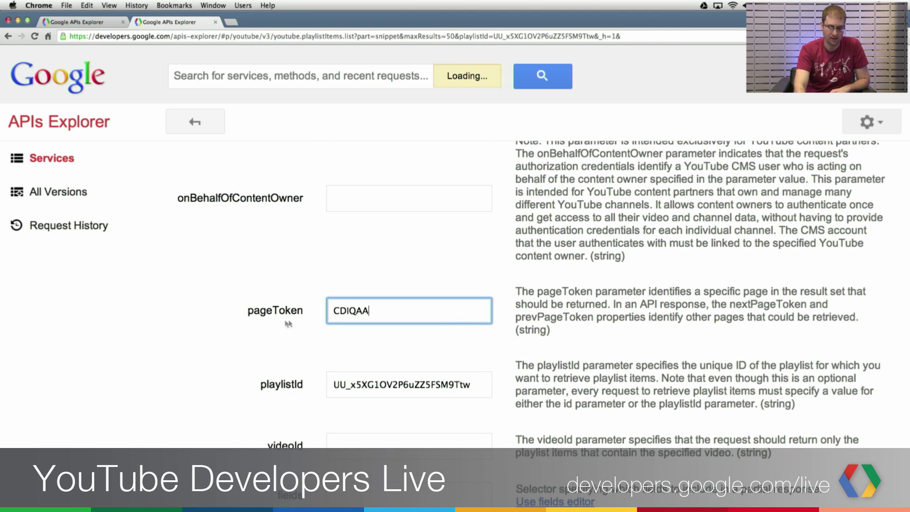
{"action": "left_click", "coordinate": [282, 324]}
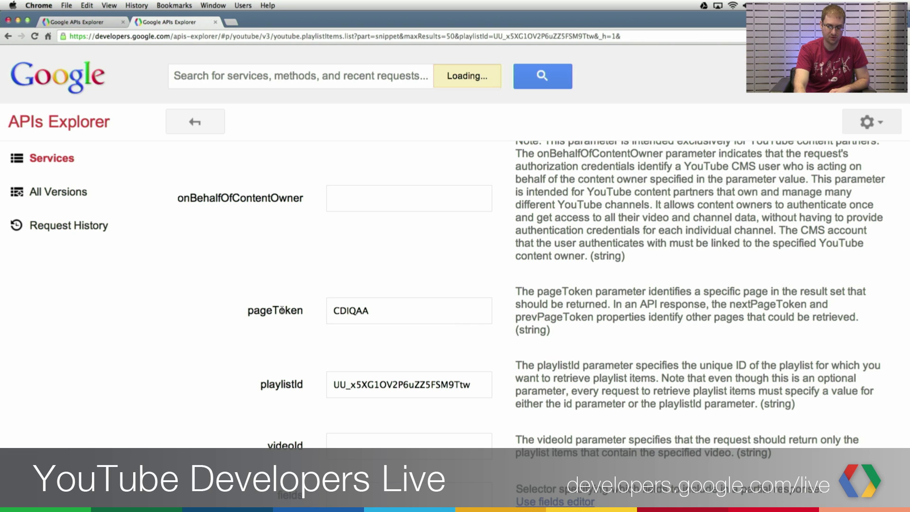
{"action": "scroll", "coordinate": [280, 307], "scroll_direction": "down", "scroll_amount": 5}
{"action": "left_click", "coordinate": [398, 374]}
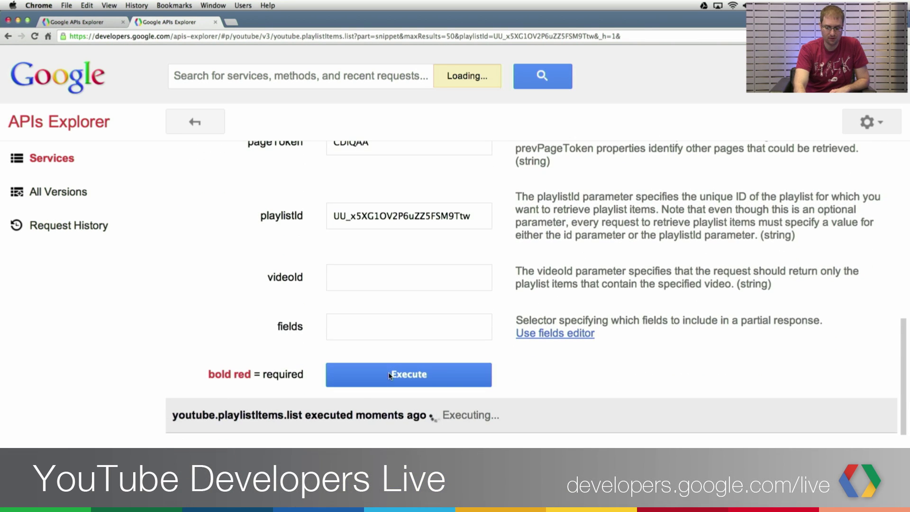
{"action": "scroll", "coordinate": [274, 377], "scroll_direction": "down", "scroll_amount": 5}
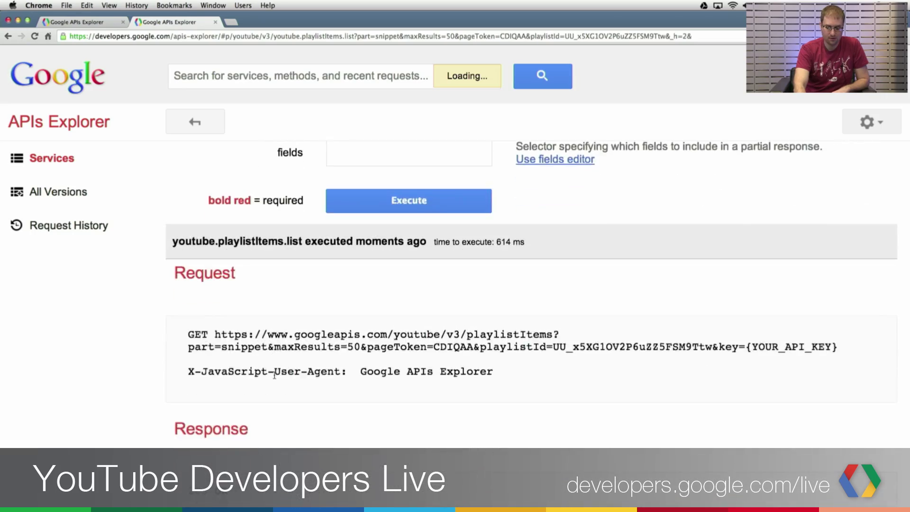
{"action": "scroll", "coordinate": [275, 377], "scroll_direction": "down", "scroll_amount": 5}
{"action": "scroll", "coordinate": [274, 376], "scroll_direction": "down", "scroll_amount": 5}
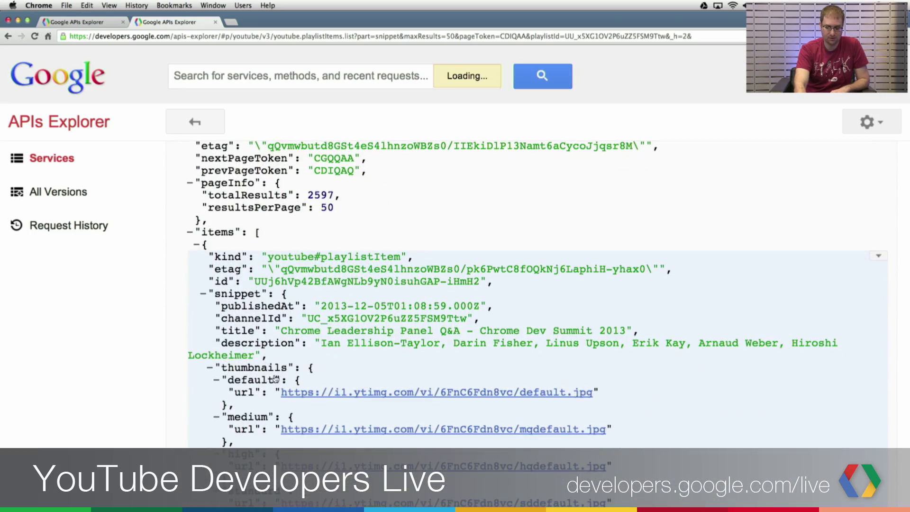
{"action": "scroll", "coordinate": [299, 383], "scroll_direction": "down", "scroll_amount": 3}
{"action": "scroll", "coordinate": [299, 382], "scroll_direction": "down", "scroll_amount": 3}
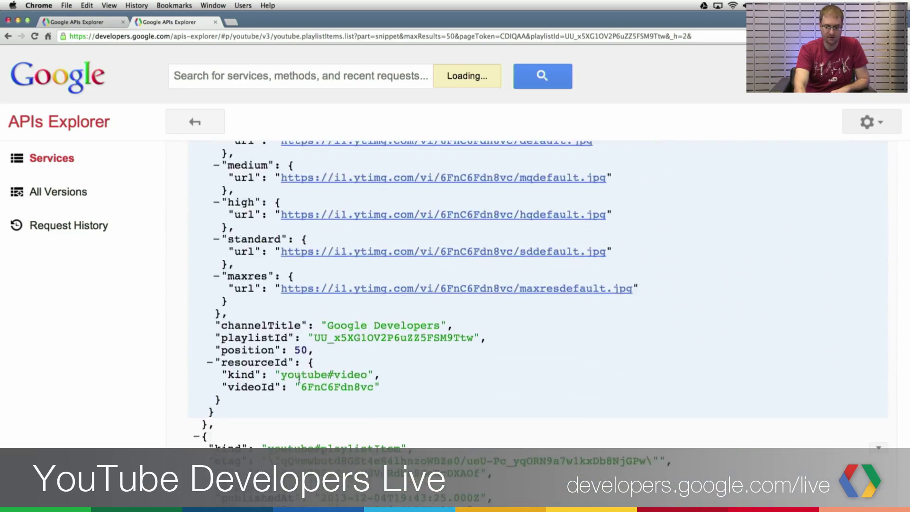
{"action": "scroll", "coordinate": [305, 375], "scroll_direction": "down", "scroll_amount": 3}
{"action": "scroll", "coordinate": [304, 375], "scroll_direction": "up", "scroll_amount": 8}
{"action": "scroll", "coordinate": [298, 382], "scroll_direction": "up", "scroll_amount": 10}
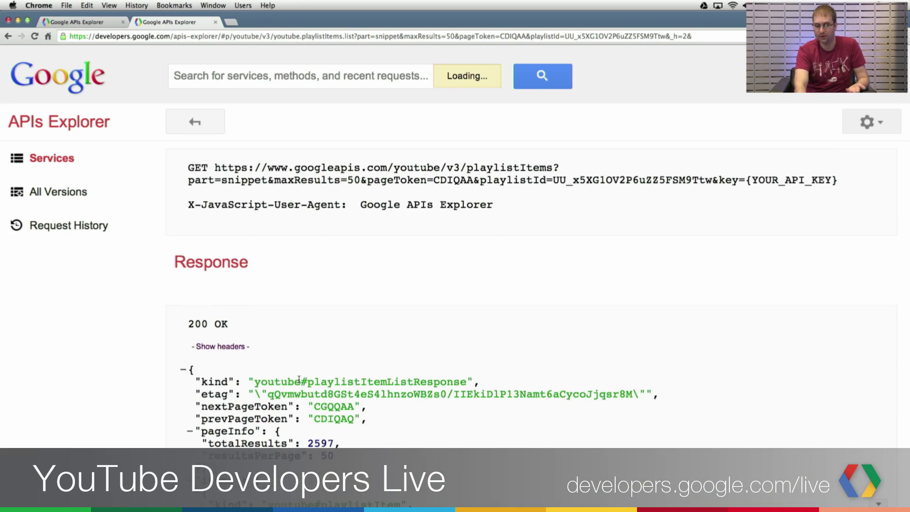